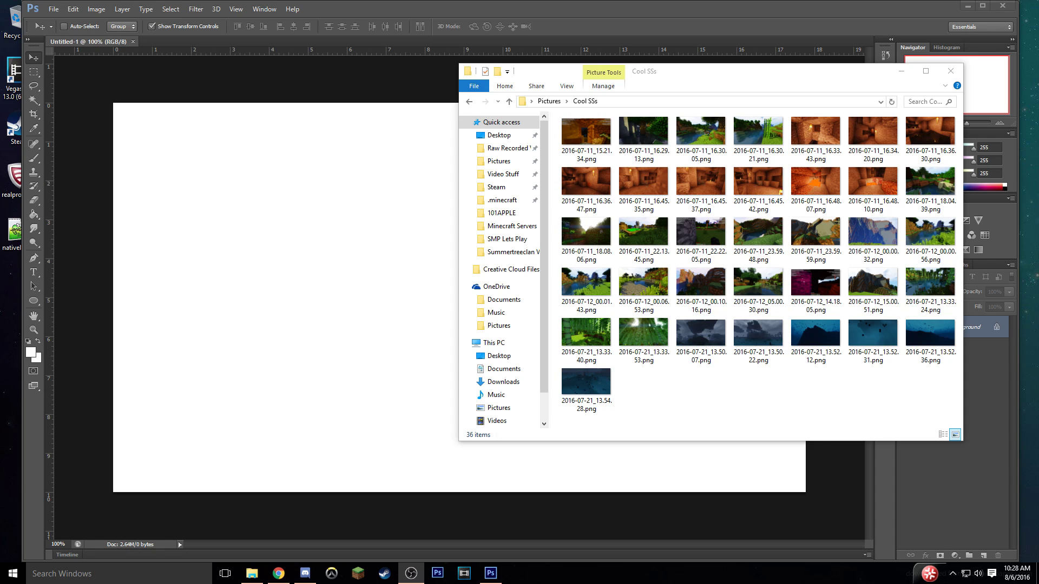
Place the 2016-07-21_13.33.24 swamp screenshot onto the canvas as a new layer and commit it
mouse_move(941, 292)
mouse_down()
mouse_move(338, 309)
mouse_move(375, 282)
mouse_up()
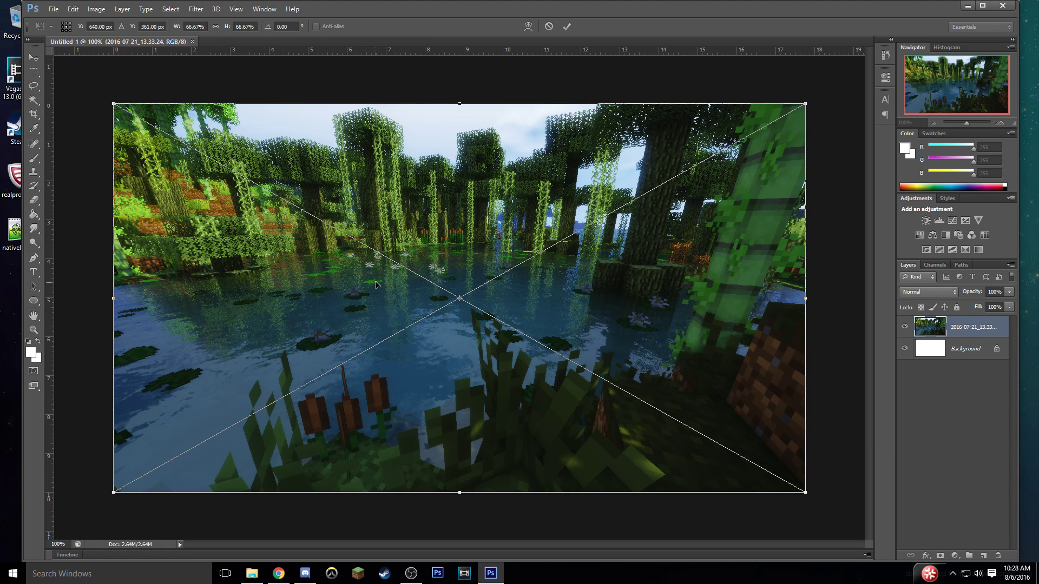
click(567, 27)
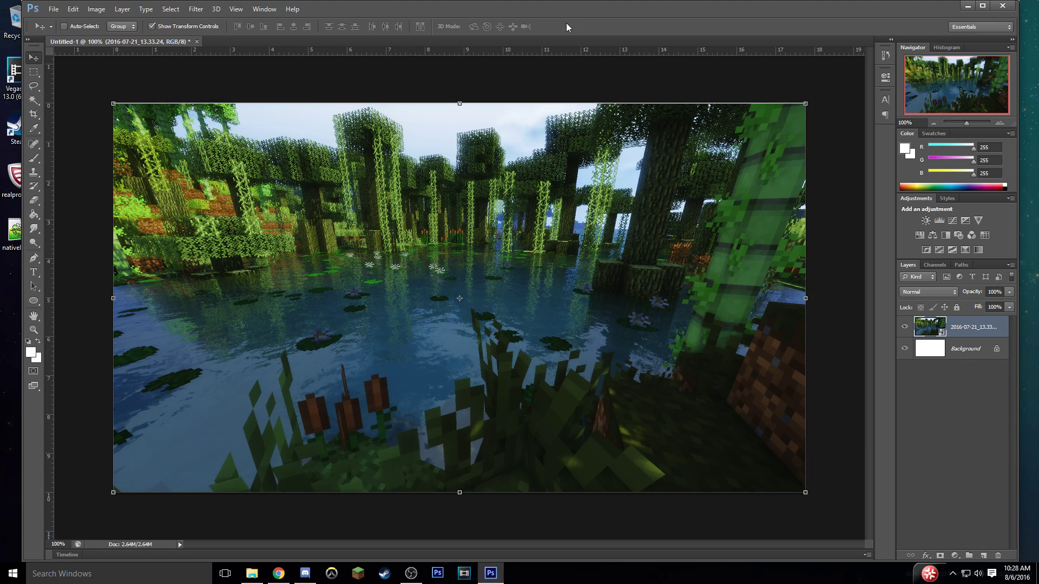
click(1000, 442)
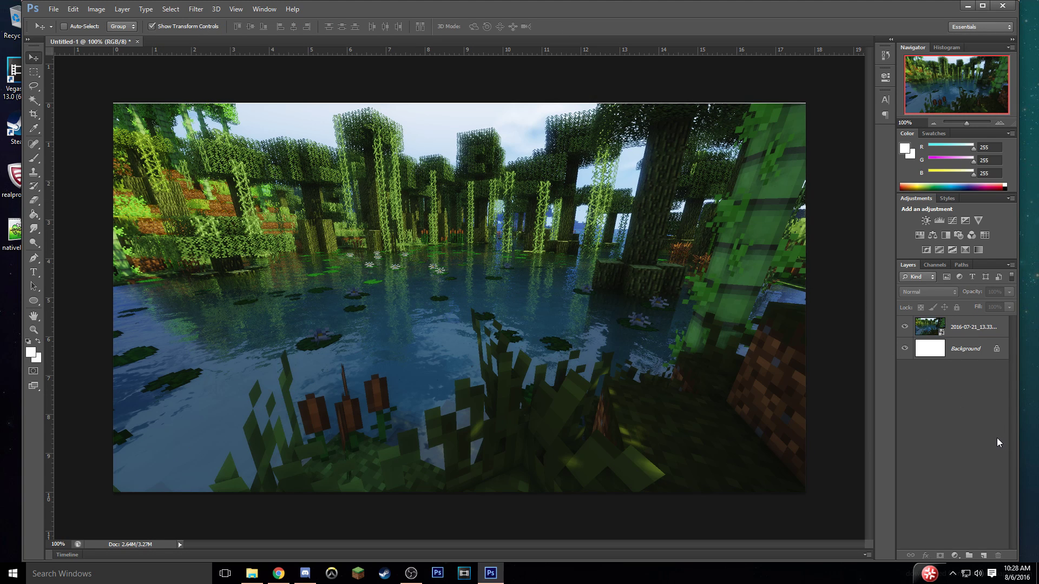
Try moving the image, dismiss the error, then select and deselect the screenshot layer
click(438, 151)
click(491, 215)
click(972, 330)
click(945, 449)
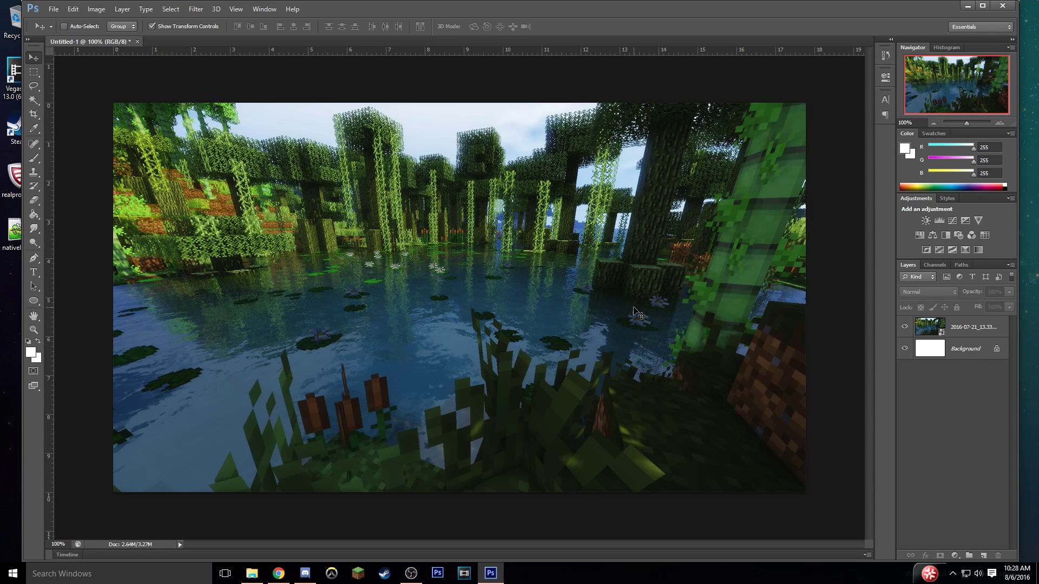
Launch Registry Editor from Windows search and position it enlarged over the left side
click(151, 572)
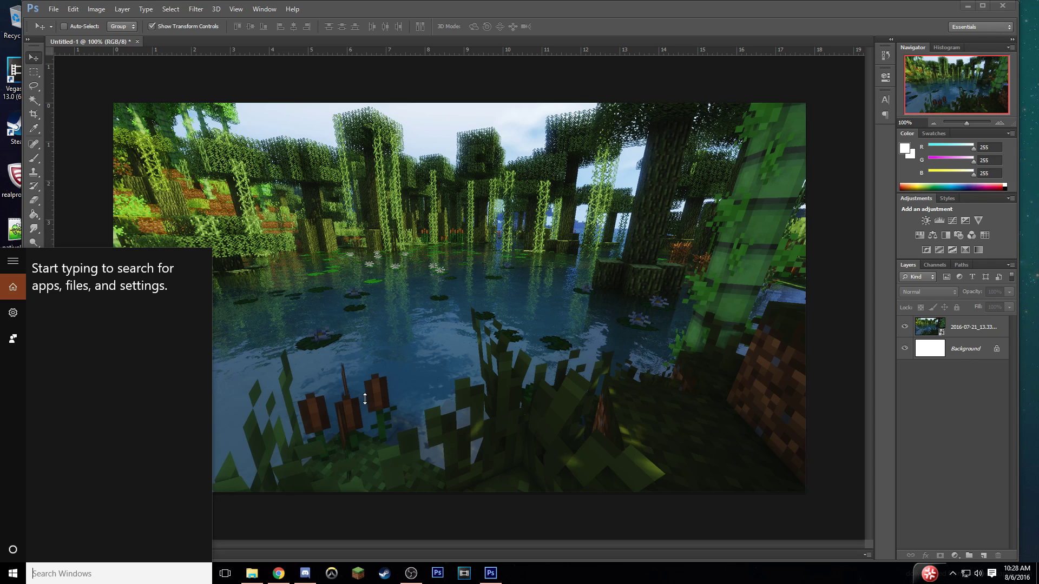
text(regedit)
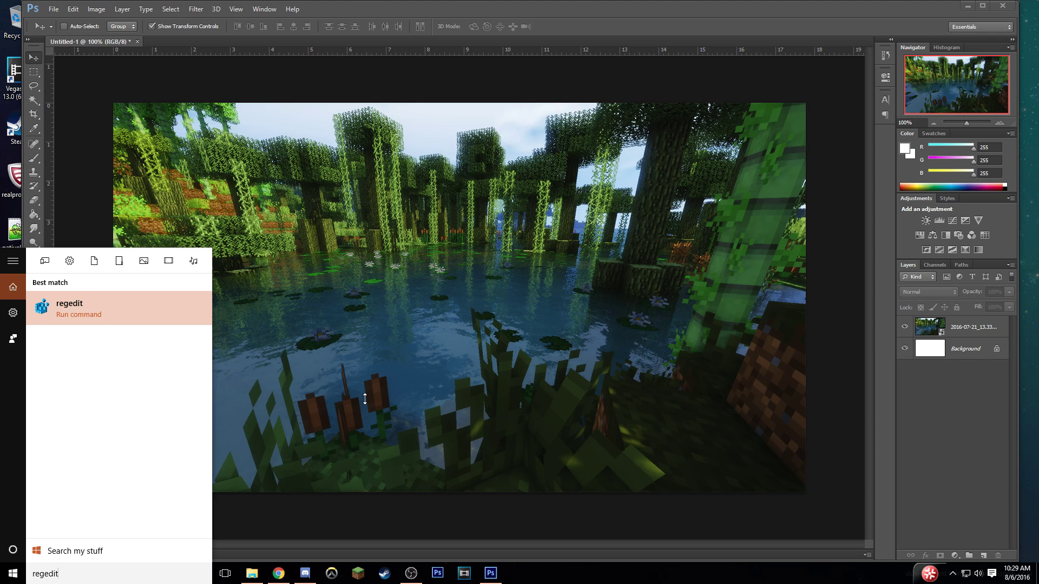
click(112, 304)
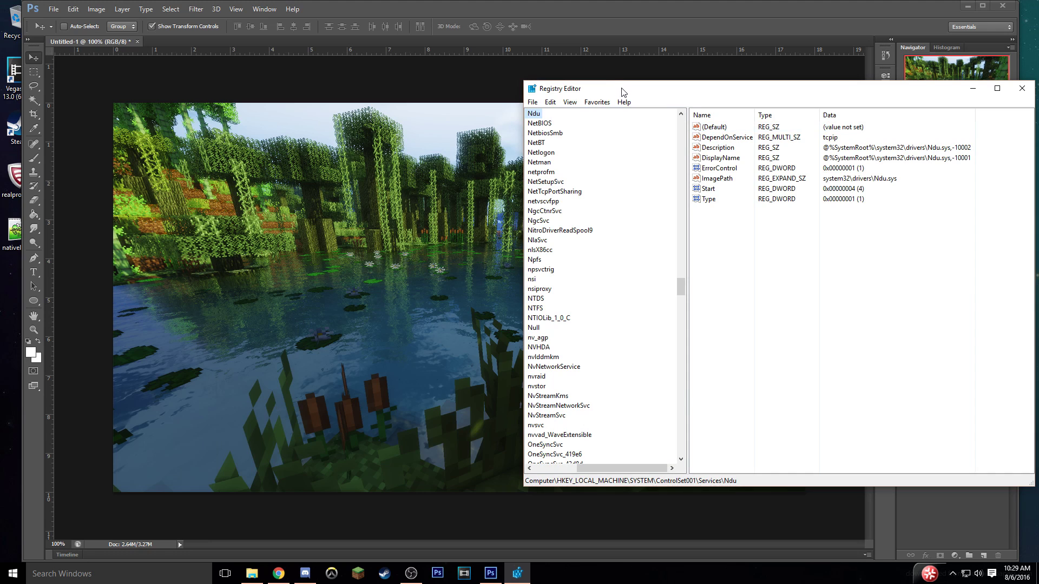
drag(622, 91, 248, 43)
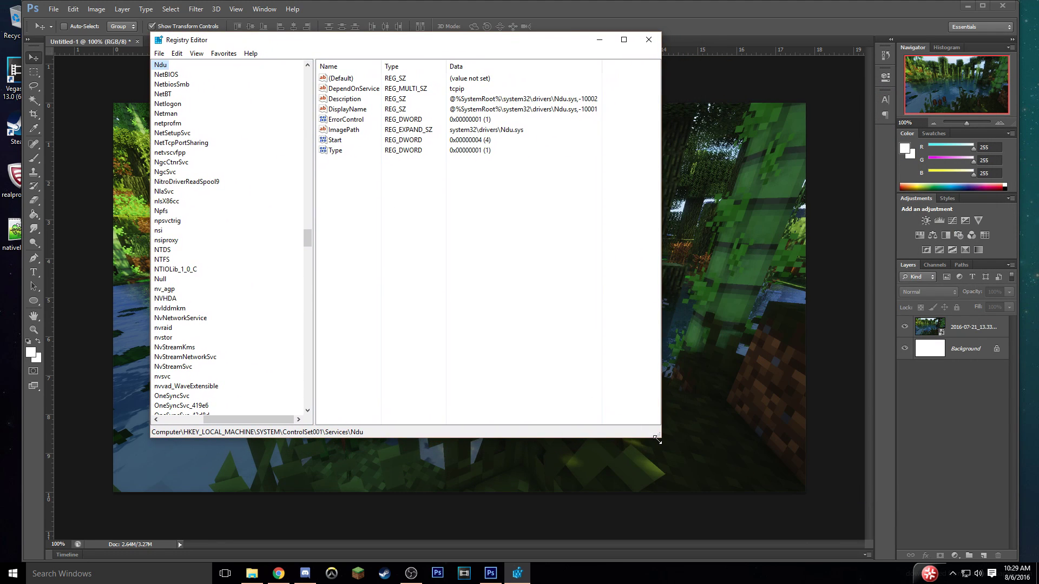
drag(659, 436, 706, 540)
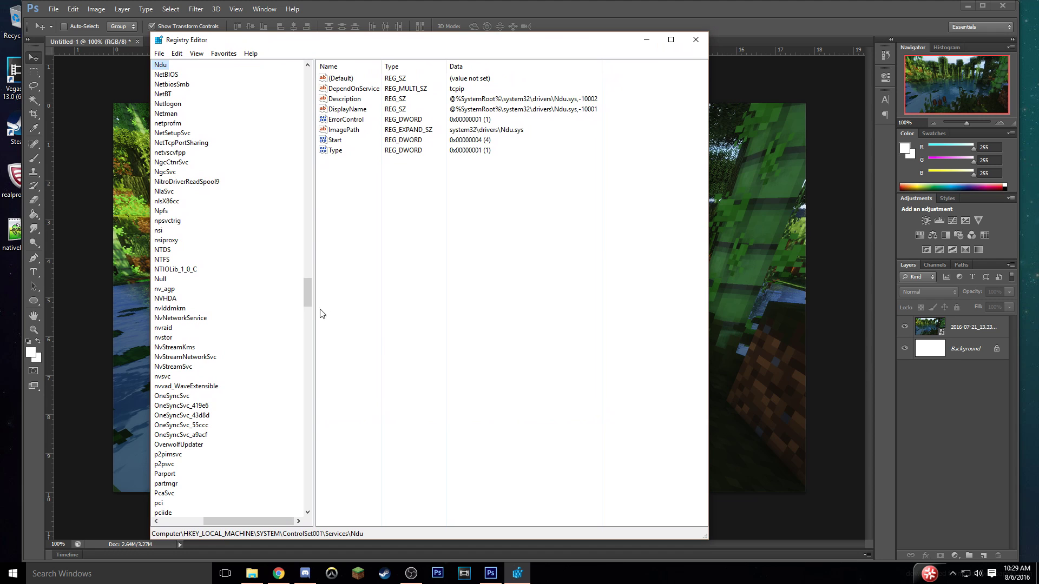
scroll(228, 243, up, 6)
scroll(245, 279, up, 15)
scroll(255, 282, up, 15)
scroll(251, 273, up, 15)
scroll(251, 273, up, 15)
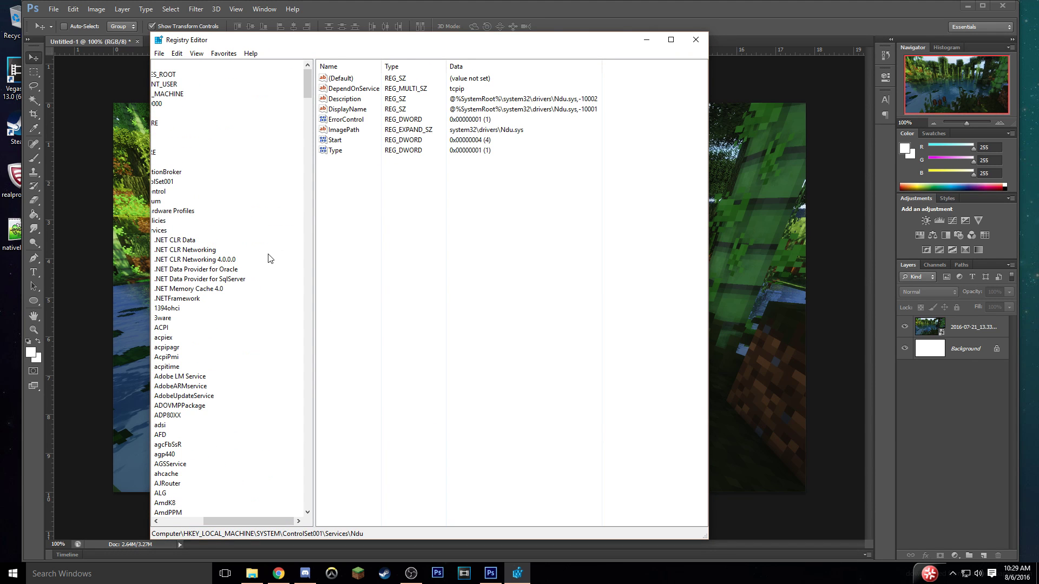
drag(247, 520, 204, 519)
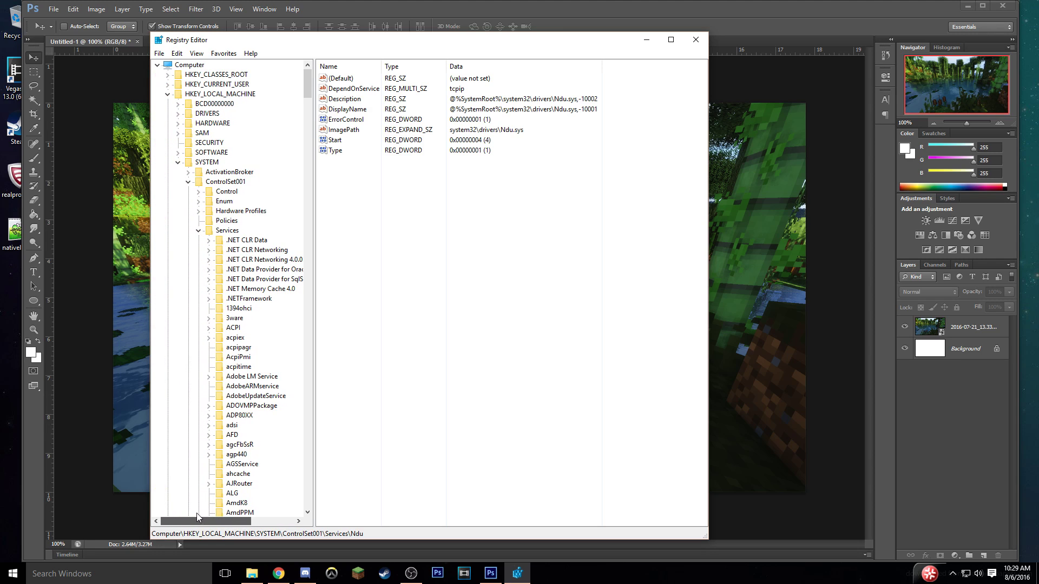
Collapse the SYSTEM key and then HKEY_LOCAL_MACHINE in the key tree
click(178, 162)
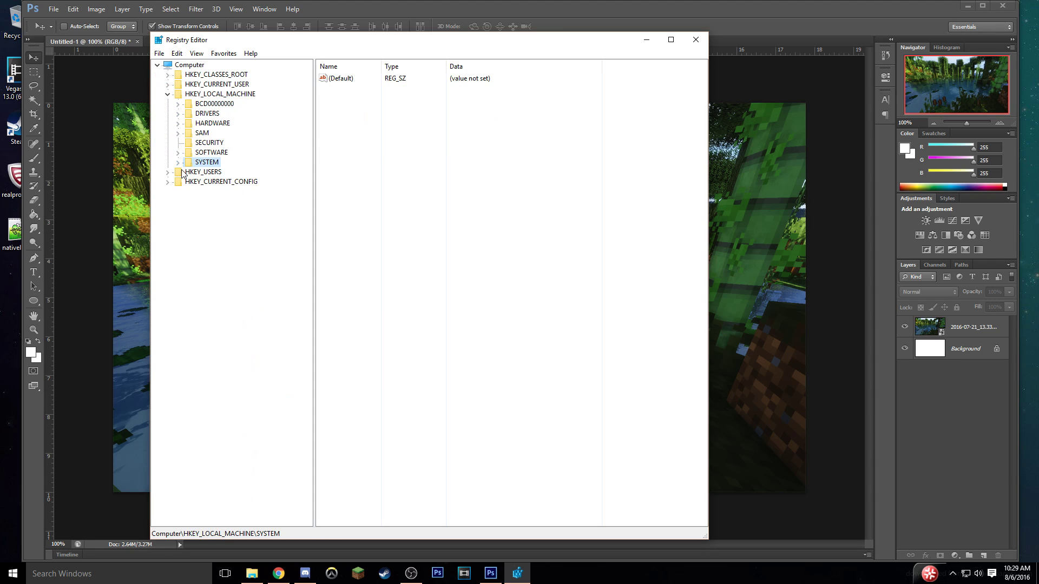
click(167, 94)
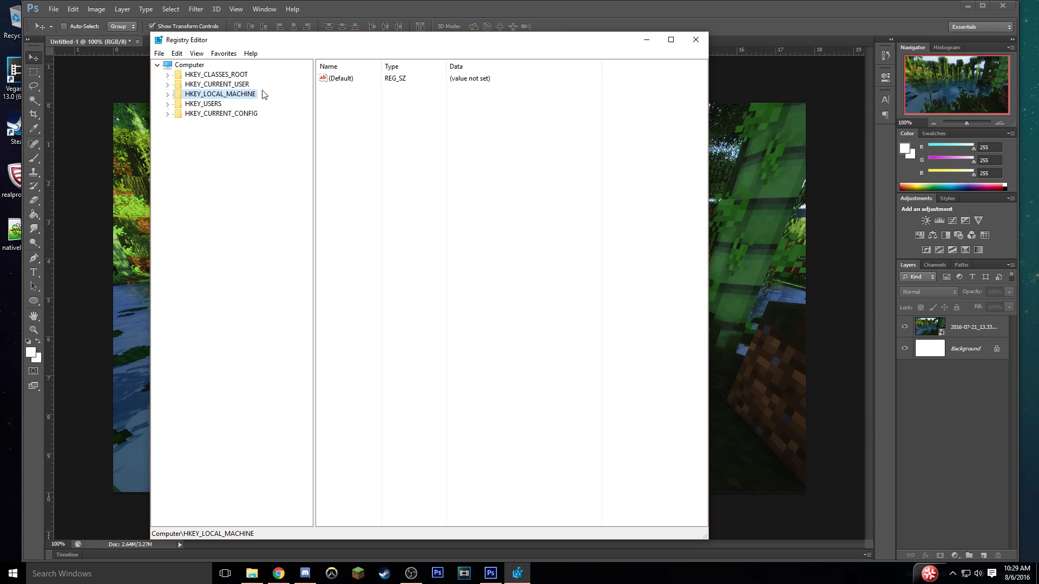
Expand HKEY_LOCAL_MACHINE, SOFTWARE, Microsoft and Windows in the key tree
click(168, 94)
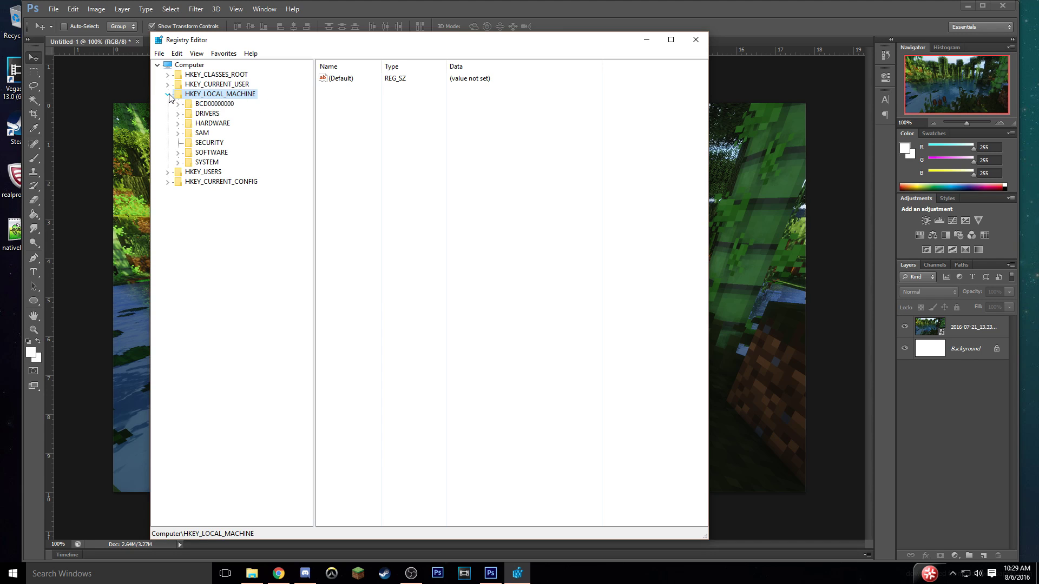
click(179, 152)
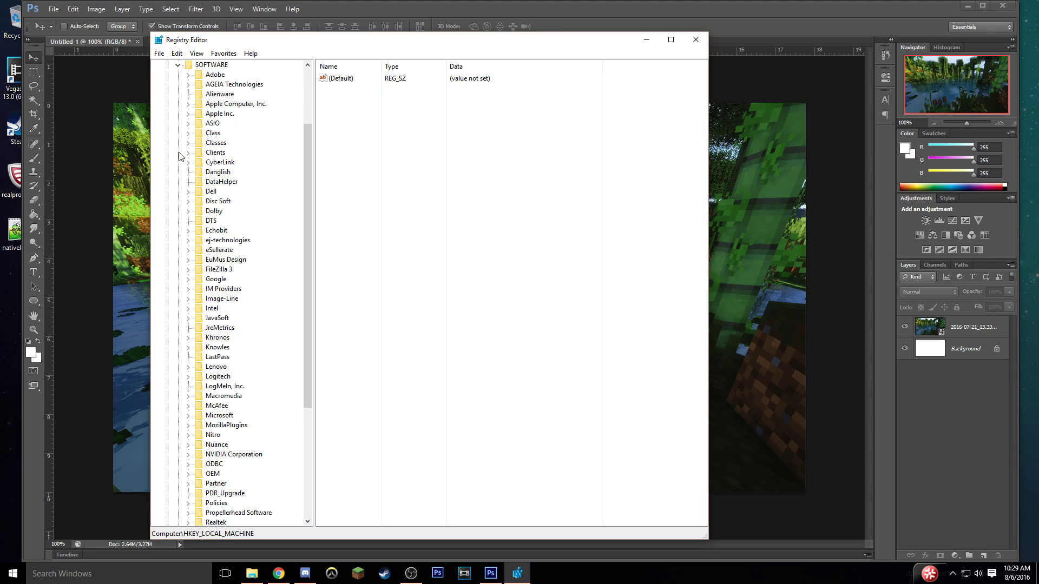
scroll(182, 157, down, 1)
scroll(182, 158, down, 3)
scroll(182, 160, down, 1)
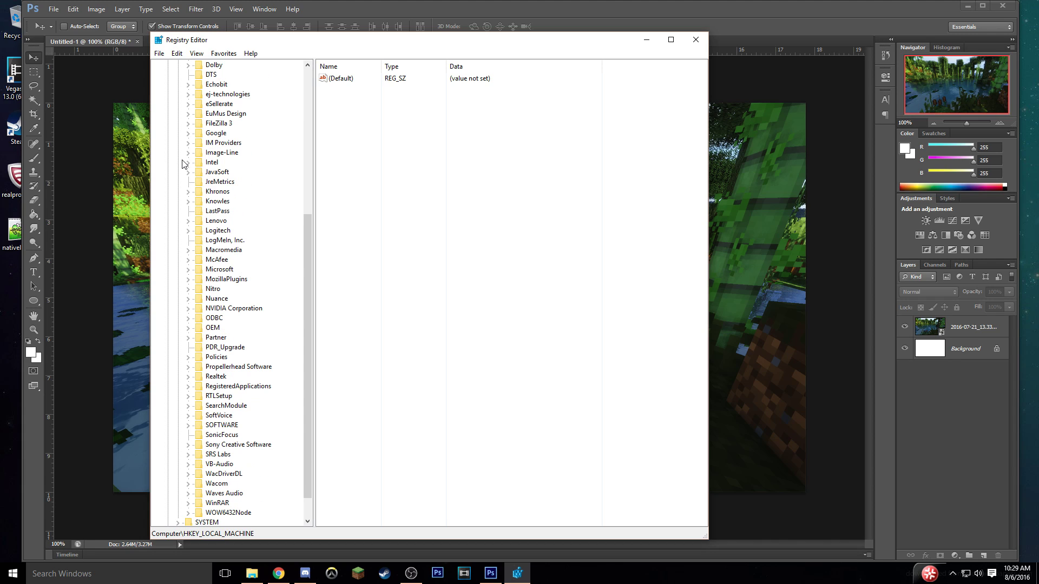
scroll(183, 162, up, 1)
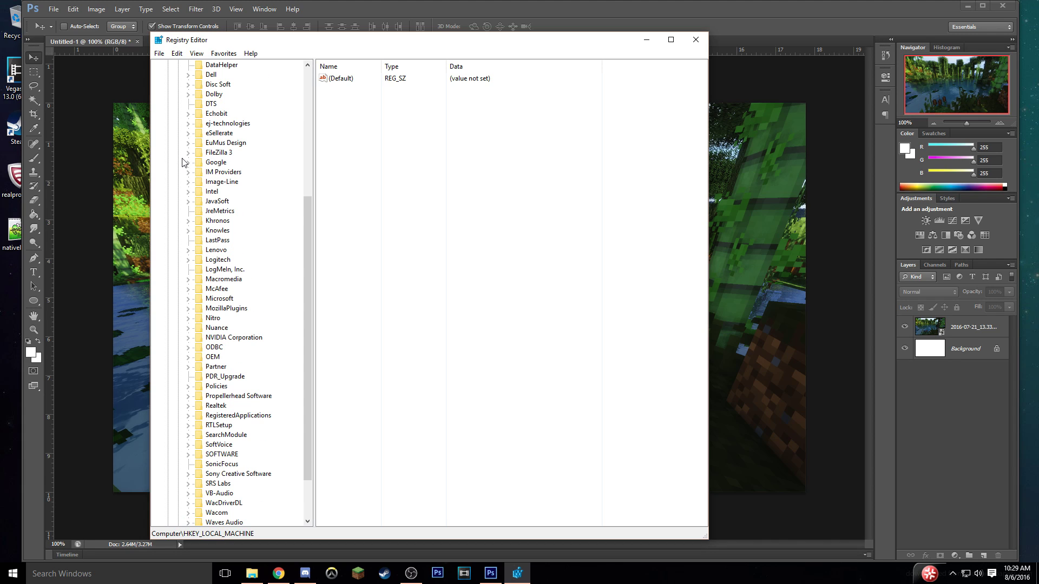
click(188, 300)
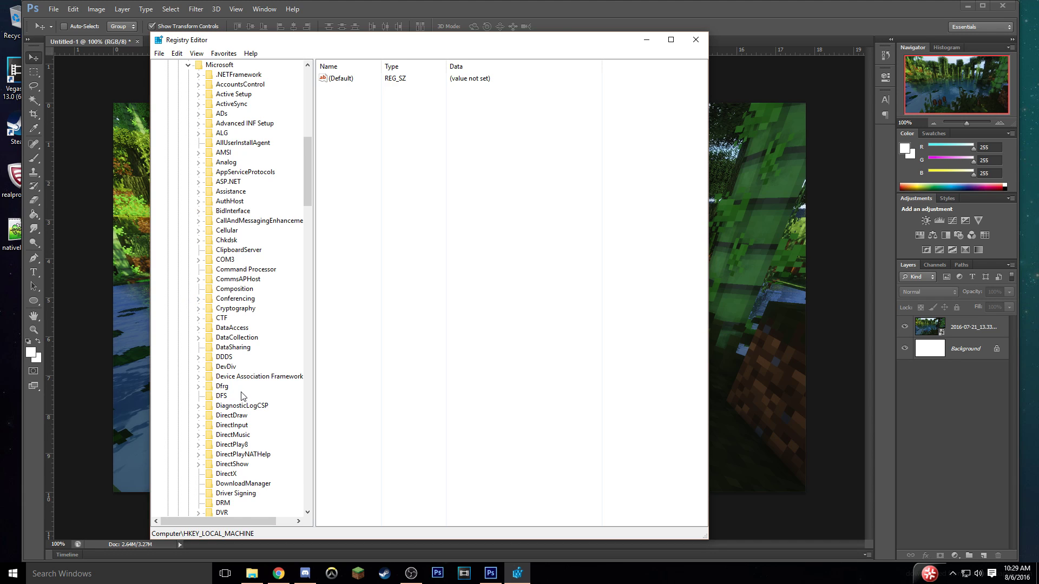
scroll(241, 397, down, 2)
scroll(242, 396, down, 5)
scroll(241, 397, down, 3)
scroll(242, 396, down, 3)
scroll(242, 397, down, 3)
scroll(241, 397, down, 4)
scroll(241, 396, down, 5)
scroll(241, 396, down, 5)
scroll(241, 396, down, 3)
scroll(242, 396, down, 2)
scroll(242, 396, down, 4)
scroll(241, 396, down, 7)
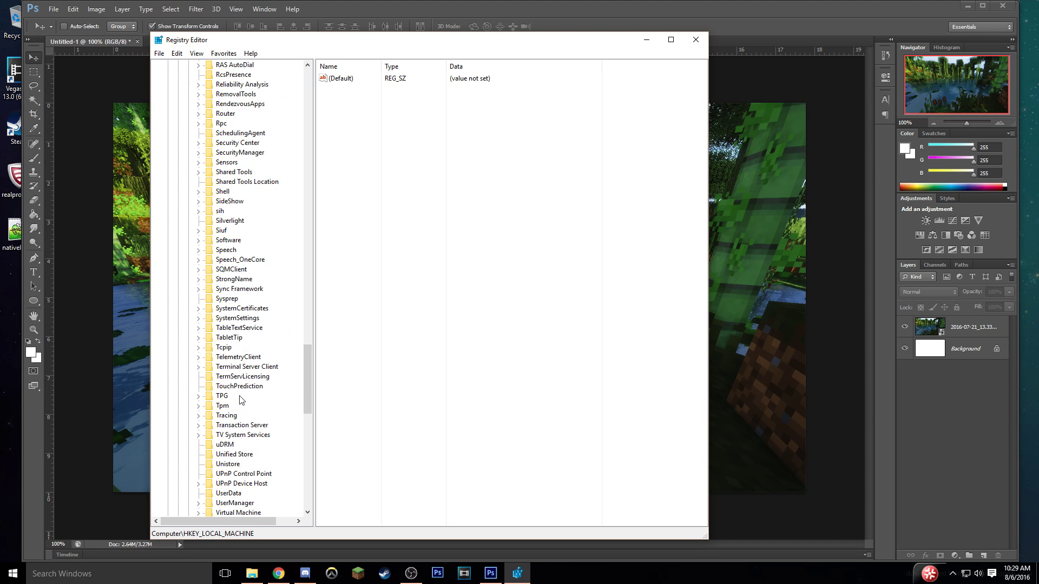
scroll(242, 396, down, 4)
scroll(241, 396, down, 1)
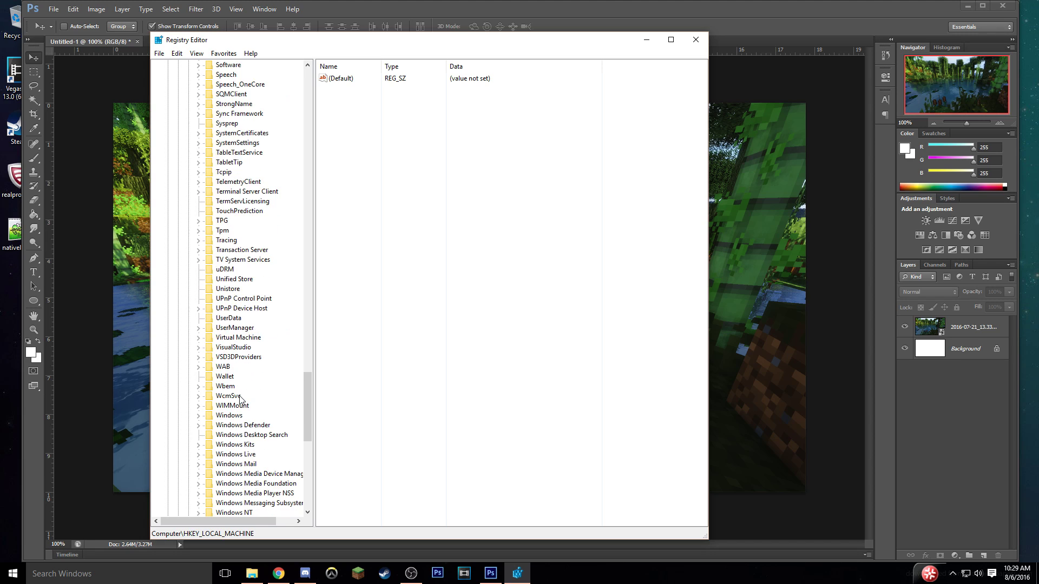
click(199, 416)
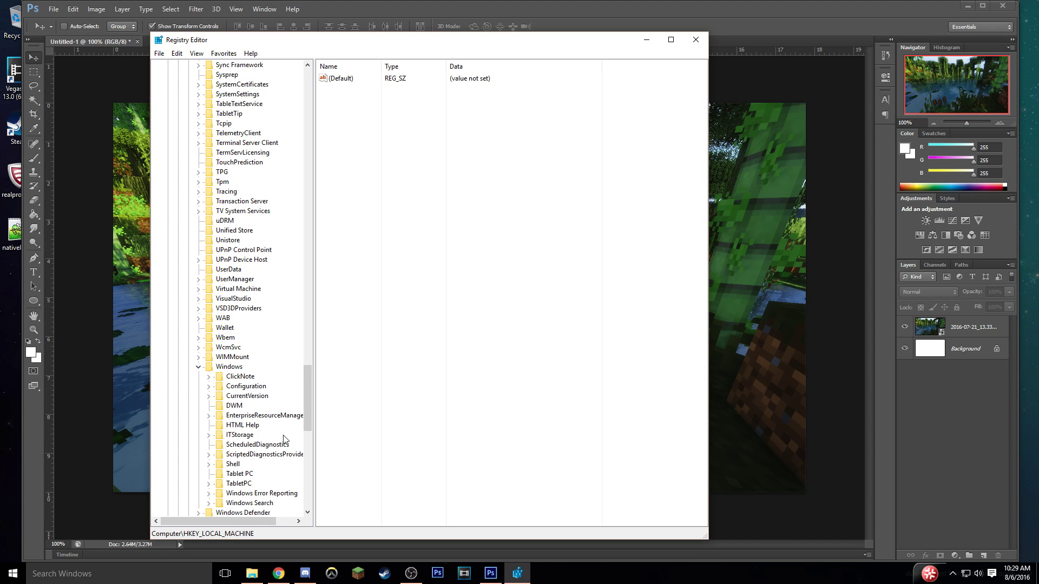
Expand CurrentVersion and Policies, then show the System key's values including EnableLUA
click(207, 397)
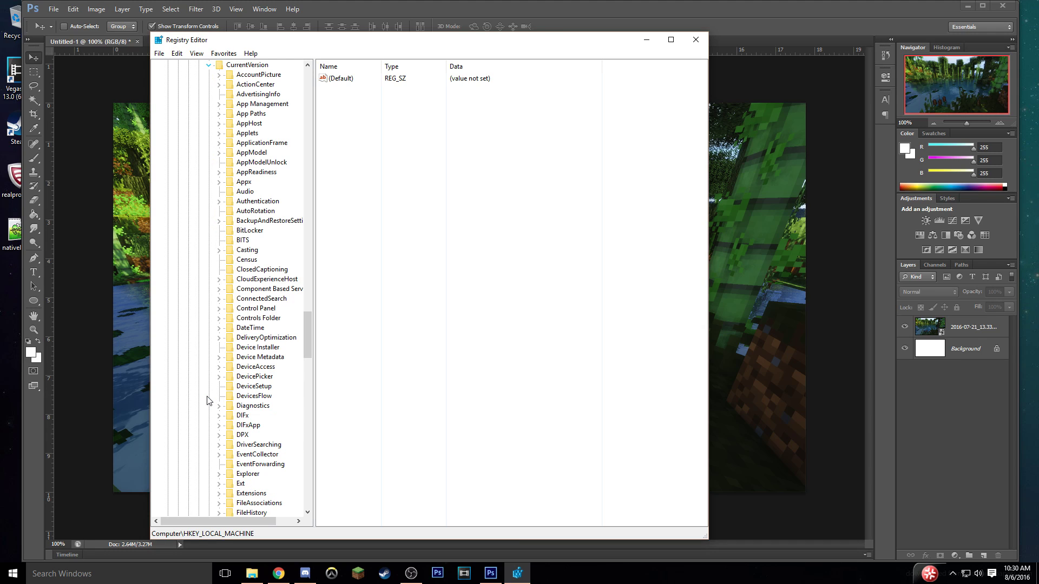
scroll(207, 400, down, 1)
scroll(208, 399, down, 1)
scroll(207, 400, down, 1)
scroll(208, 400, down, 2)
scroll(208, 400, down, 2)
scroll(208, 400, down, 3)
scroll(208, 400, down, 1)
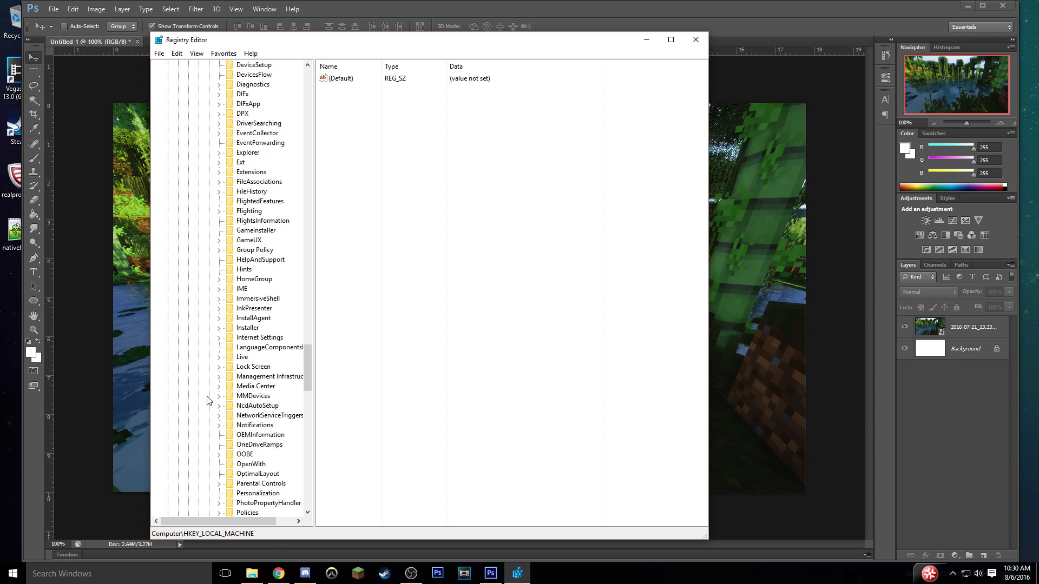
scroll(208, 399, down, 1)
scroll(208, 400, down, 1)
click(218, 455)
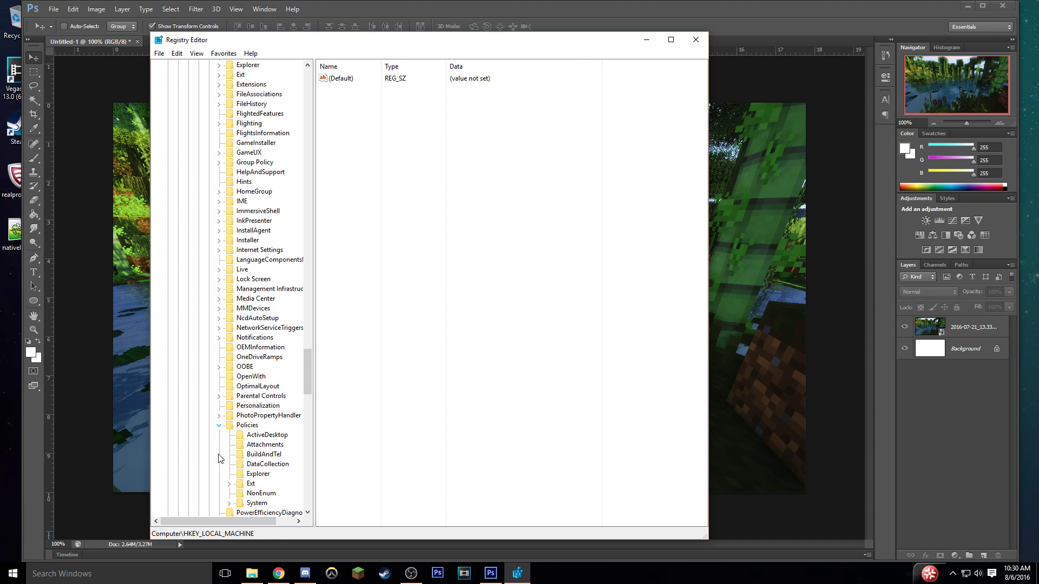
scroll(222, 449, down, 1)
click(257, 474)
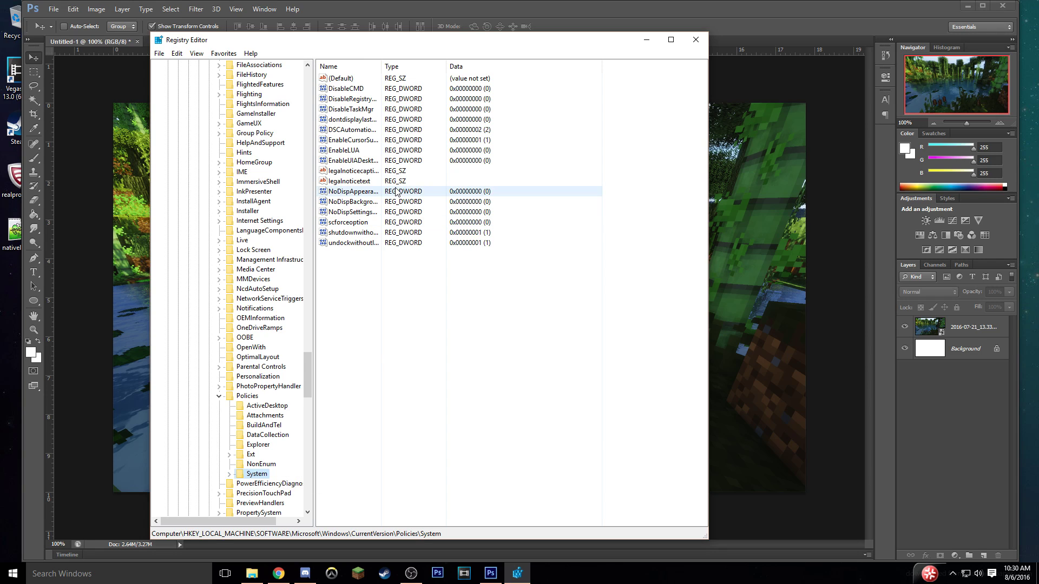
double_click(379, 157)
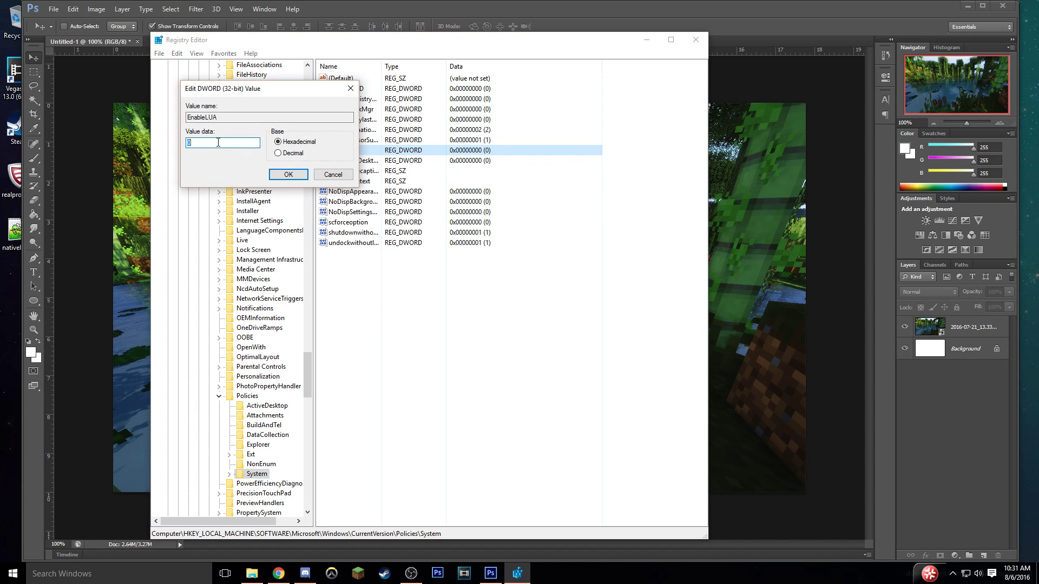
text(1)
click(288, 175)
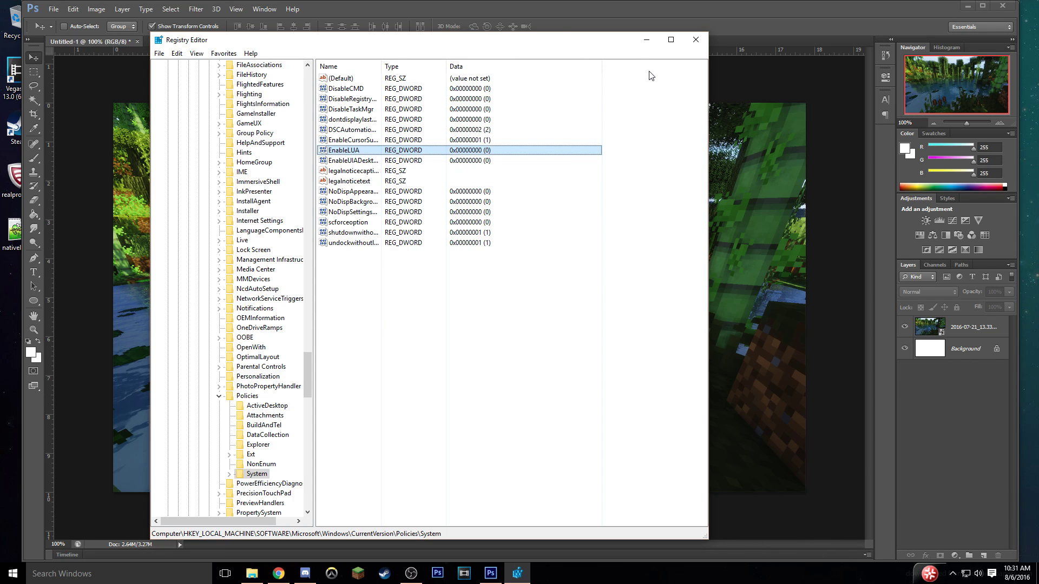
Close Registry Editor and place the village screenshot onto the canvas as a committed layer
click(697, 41)
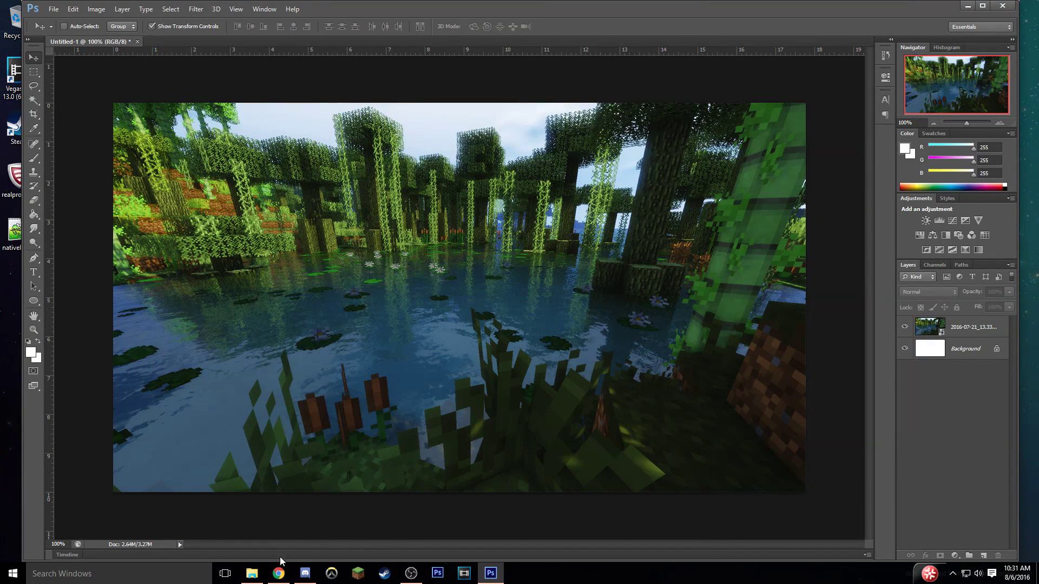
click(252, 573)
drag(637, 256, 403, 268)
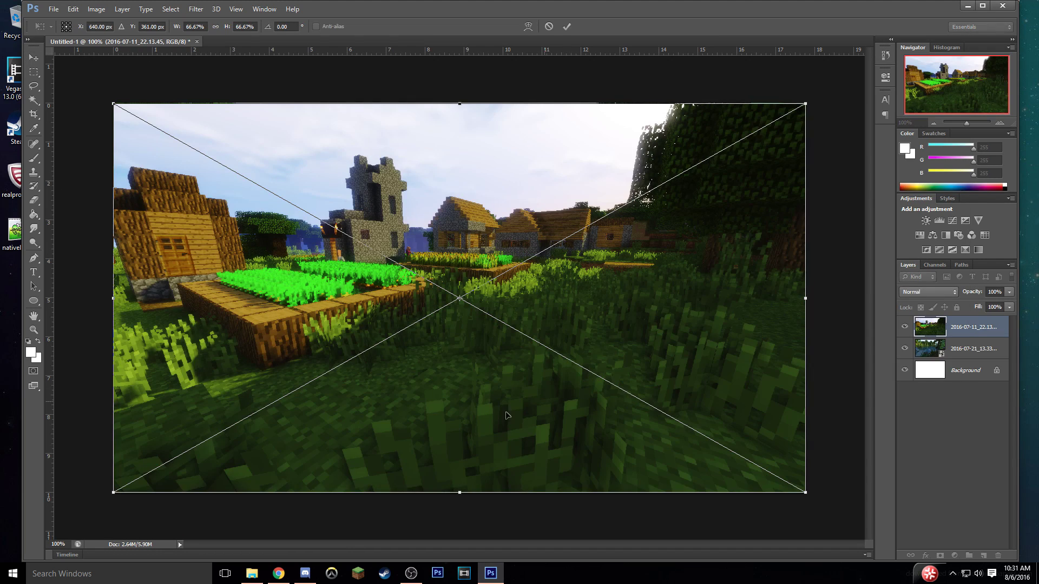
click(567, 27)
Place the jungle screenshot onto the canvas as another layer and clear the layer selection
click(251, 573)
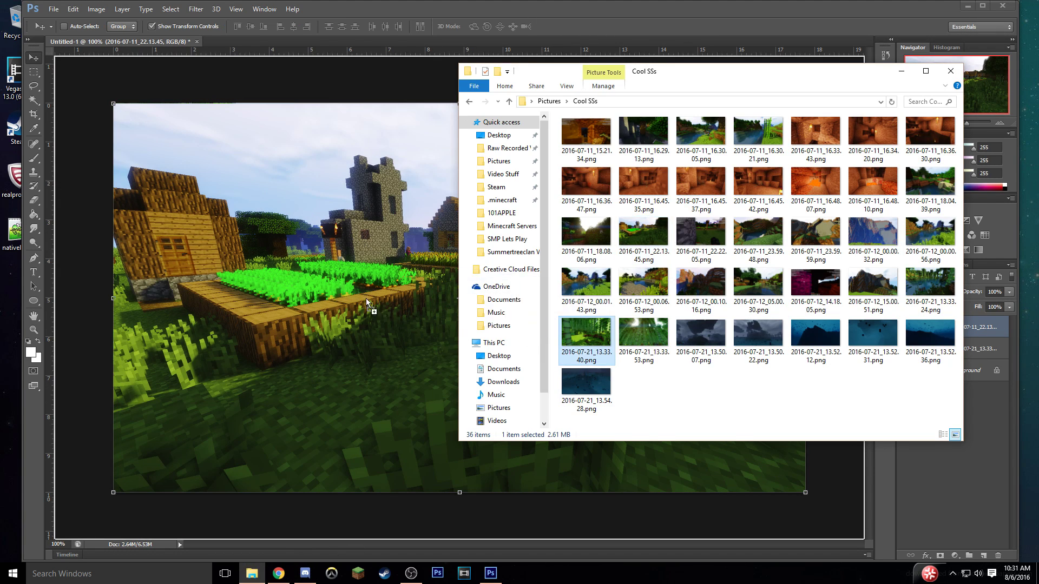
drag(585, 341, 454, 309)
click(567, 26)
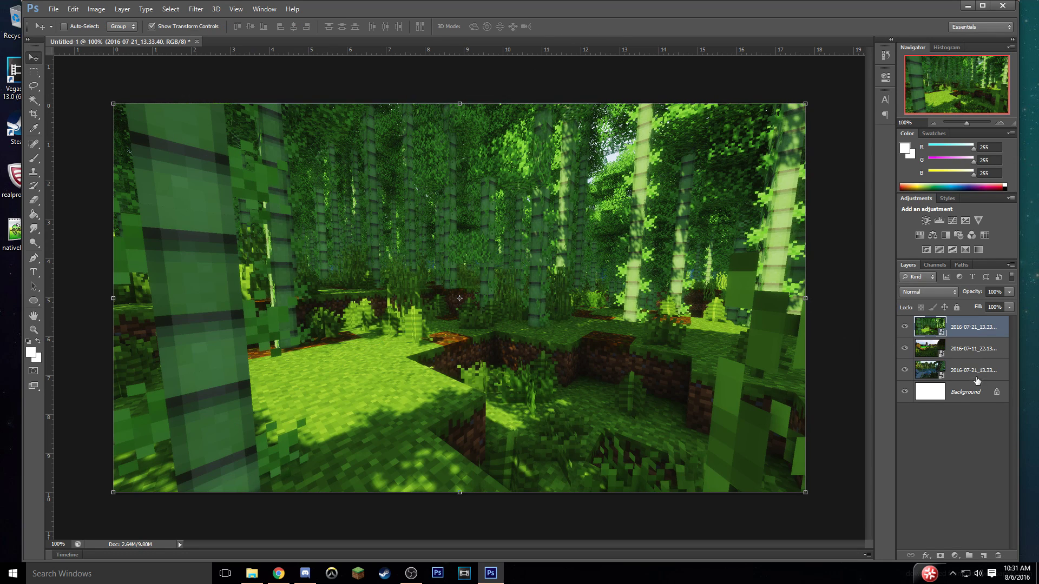
click(964, 437)
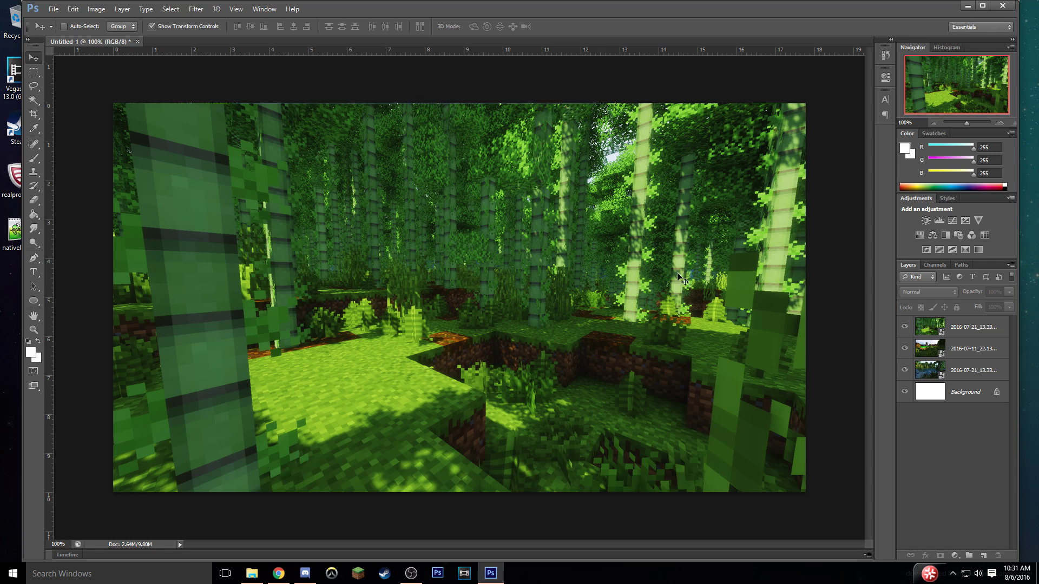
Select the jungle layer, then the village layer, and step down to the next layer
click(966, 329)
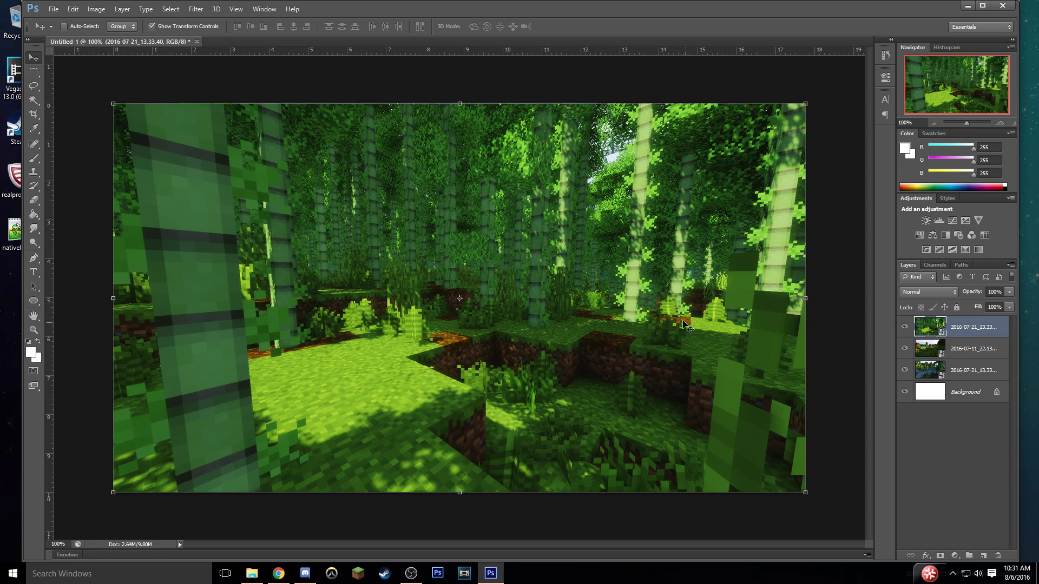
click(967, 348)
drag(675, 332, 686, 351)
key(alt+bracketleft)
click(949, 477)
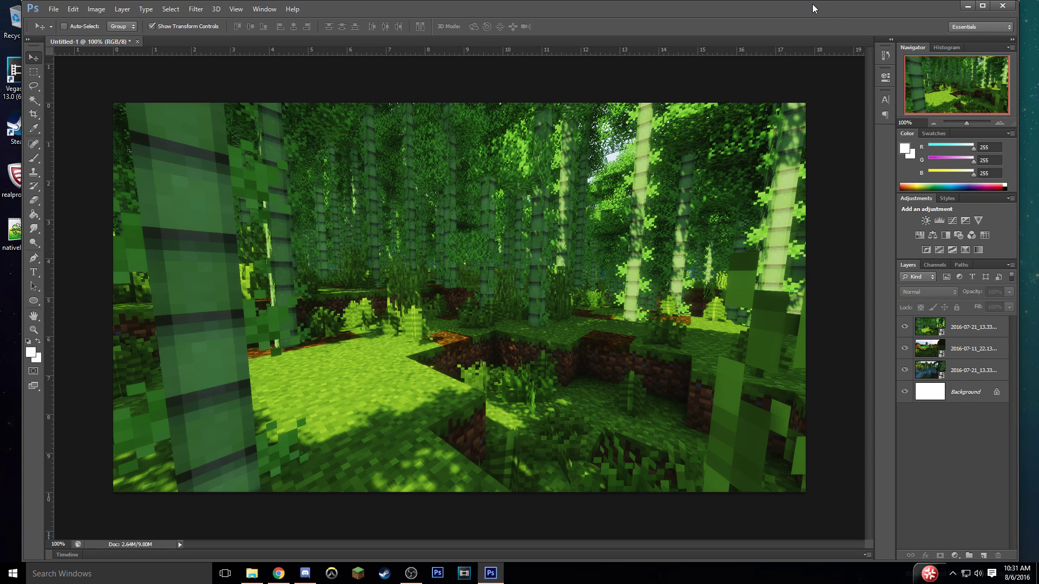
drag(812, 8, 793, 3)
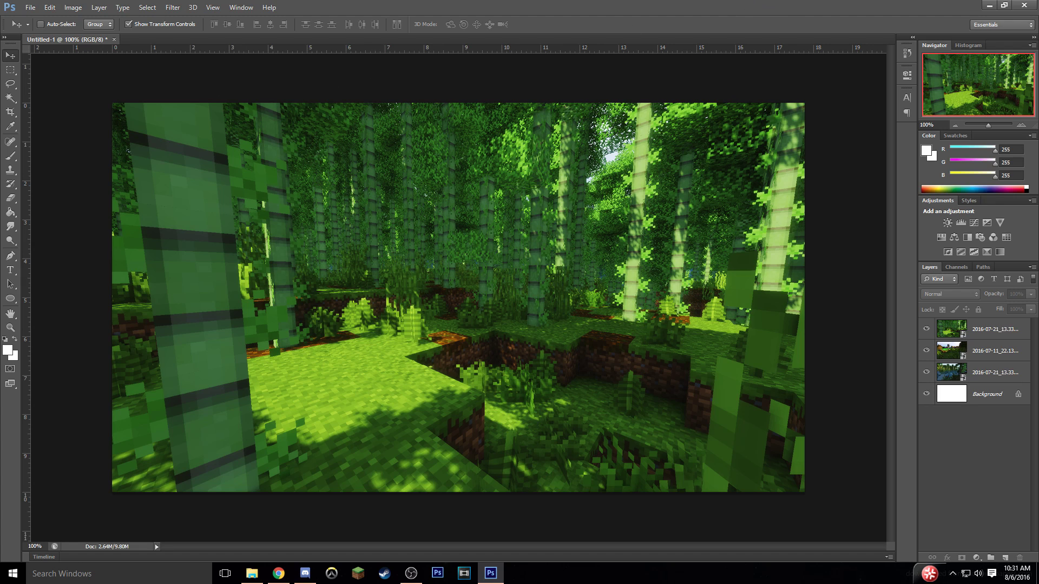
key(alt+Tab)
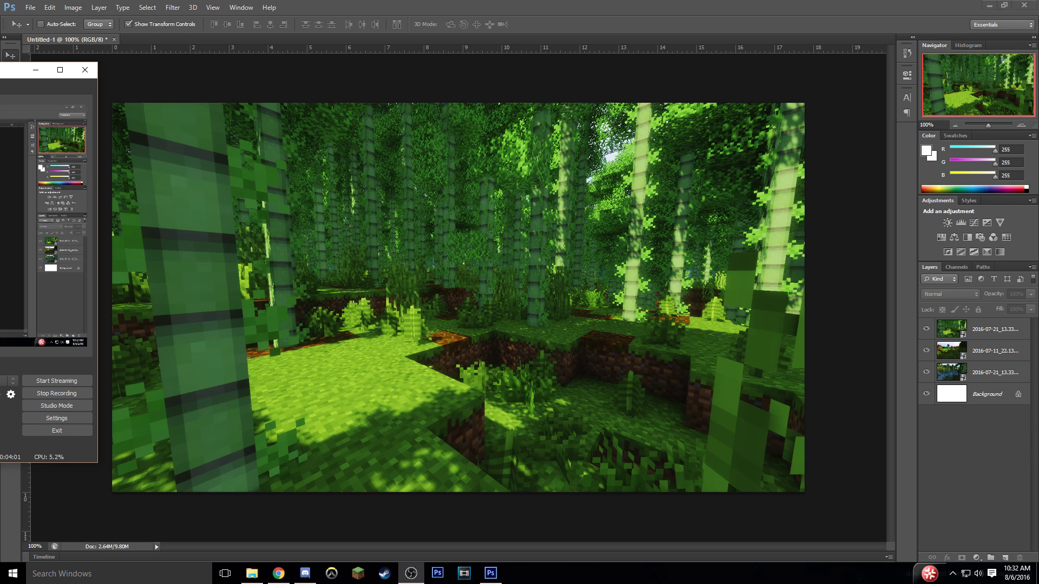
key(alt+Tab)
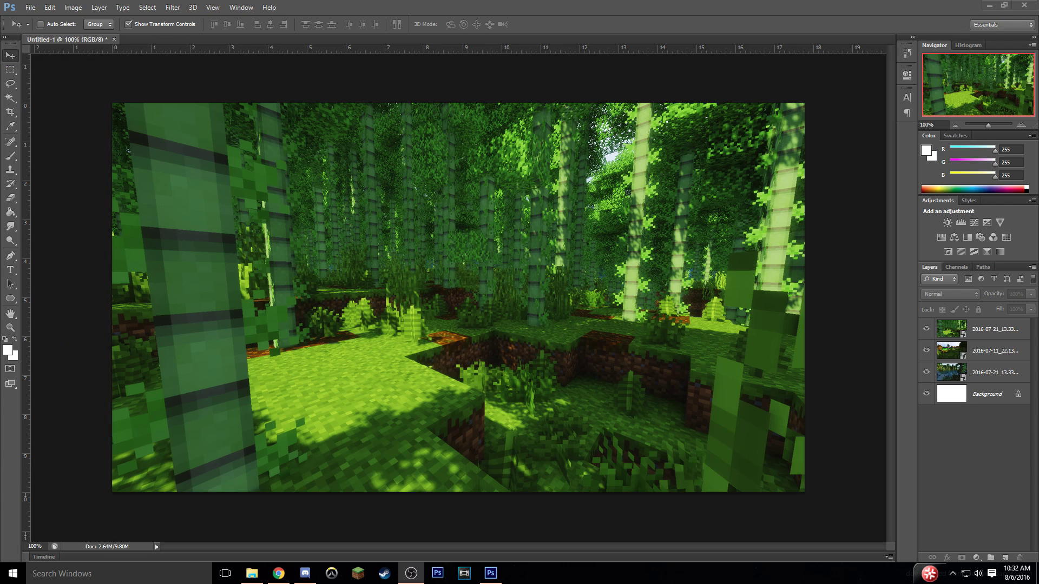